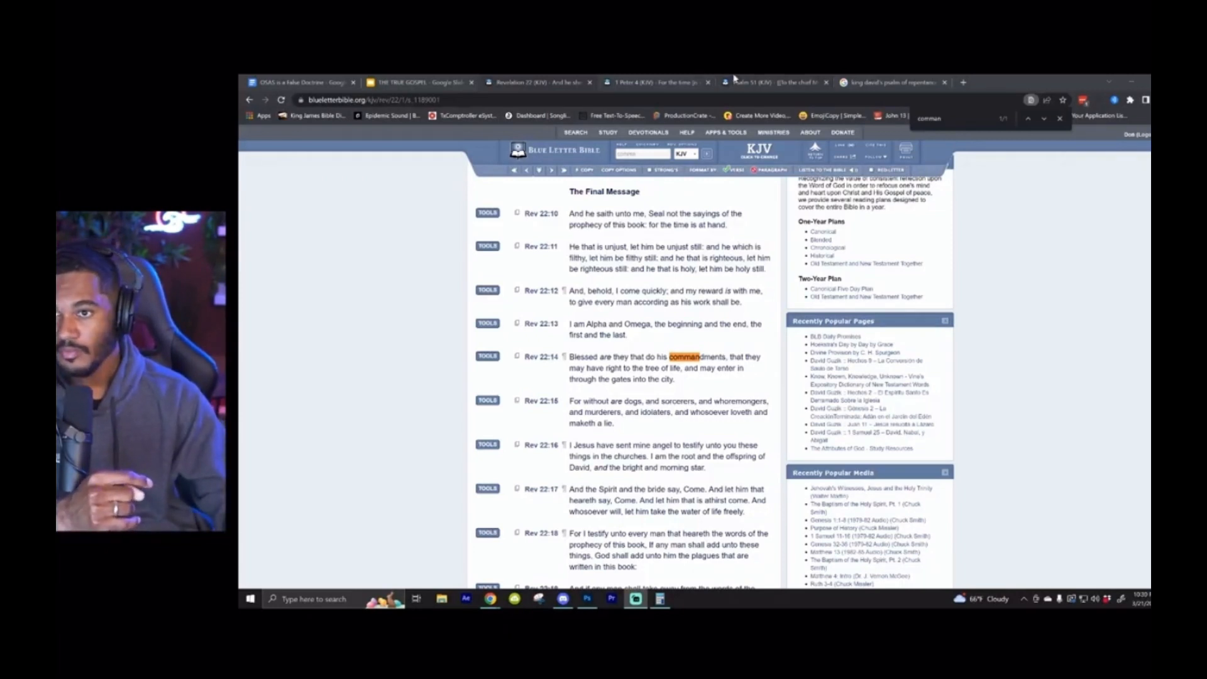
Duplicate the Psalm 51 page and look up Romans to read chapters 6–7 toward Romans 8
{"action": "left_click", "coordinate": [734, 78]}
{"action": "right_click", "coordinate": [749, 79]}
{"action": "left_click", "coordinate": [806, 156]}
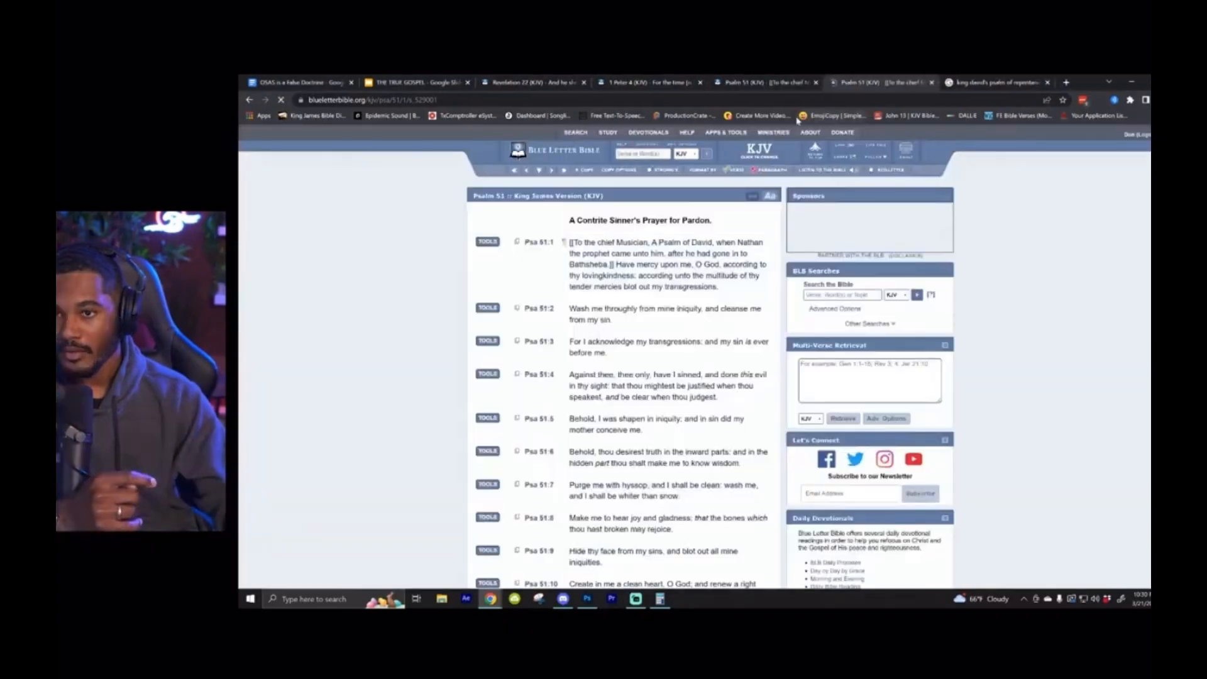
{"action": "left_click", "coordinate": [639, 154]}
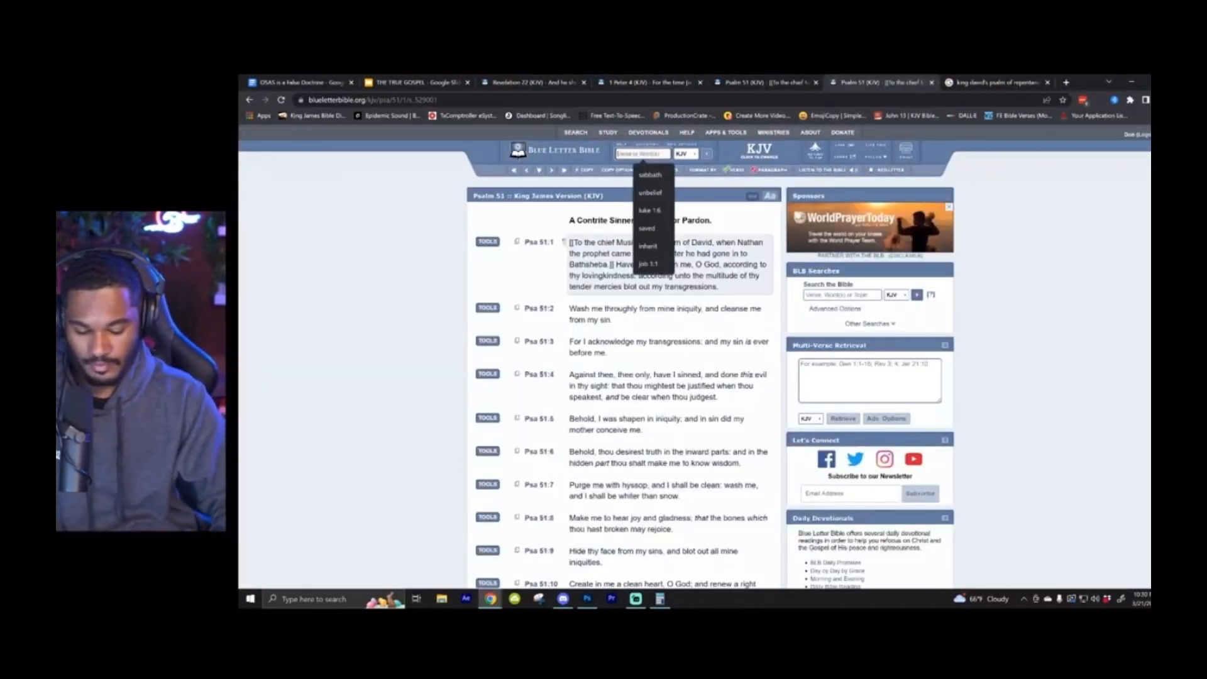
{"action": "type", "text": "romans"}
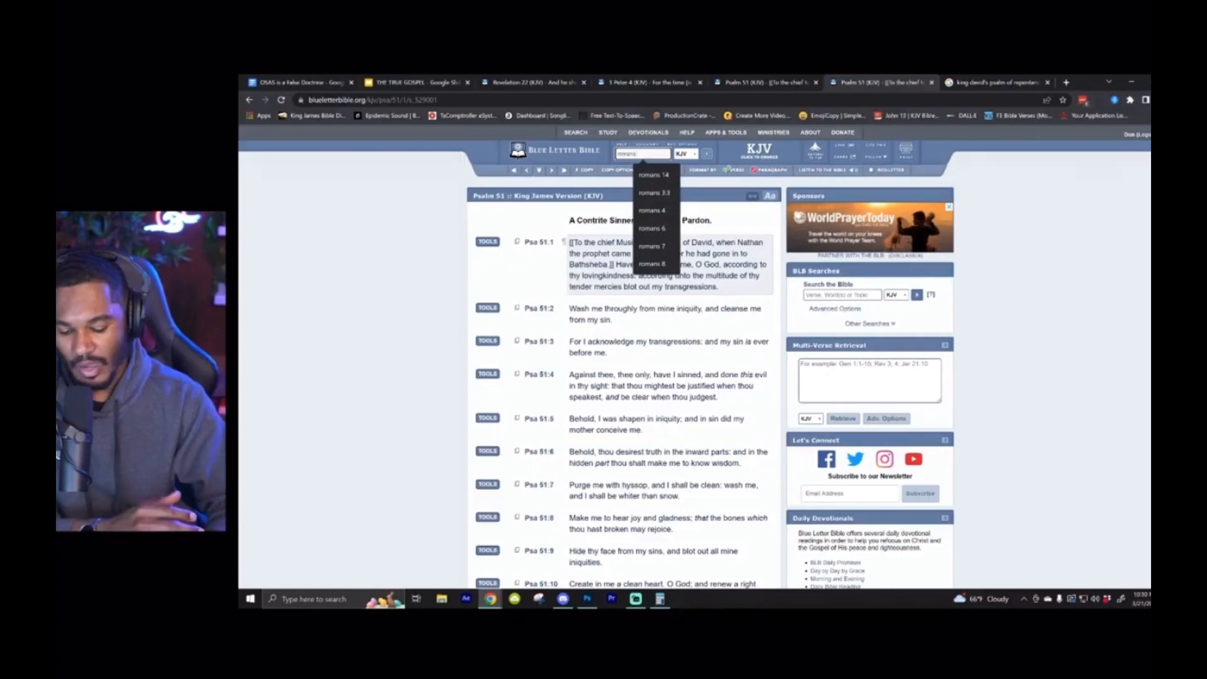
{"action": "key", "text": "Escape"}
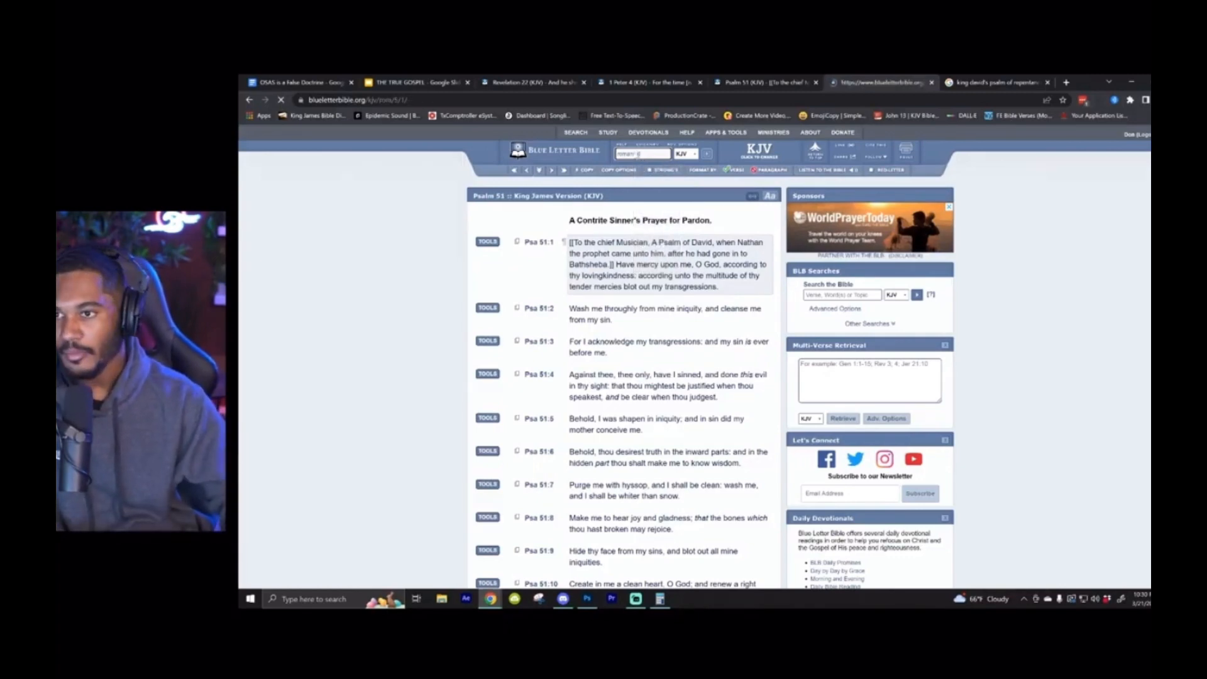
{"action": "scroll", "coordinate": [622, 396], "scroll_direction": "down", "scroll_amount": 5}
{"action": "scroll", "coordinate": [623, 396], "scroll_direction": "down", "scroll_amount": 10}
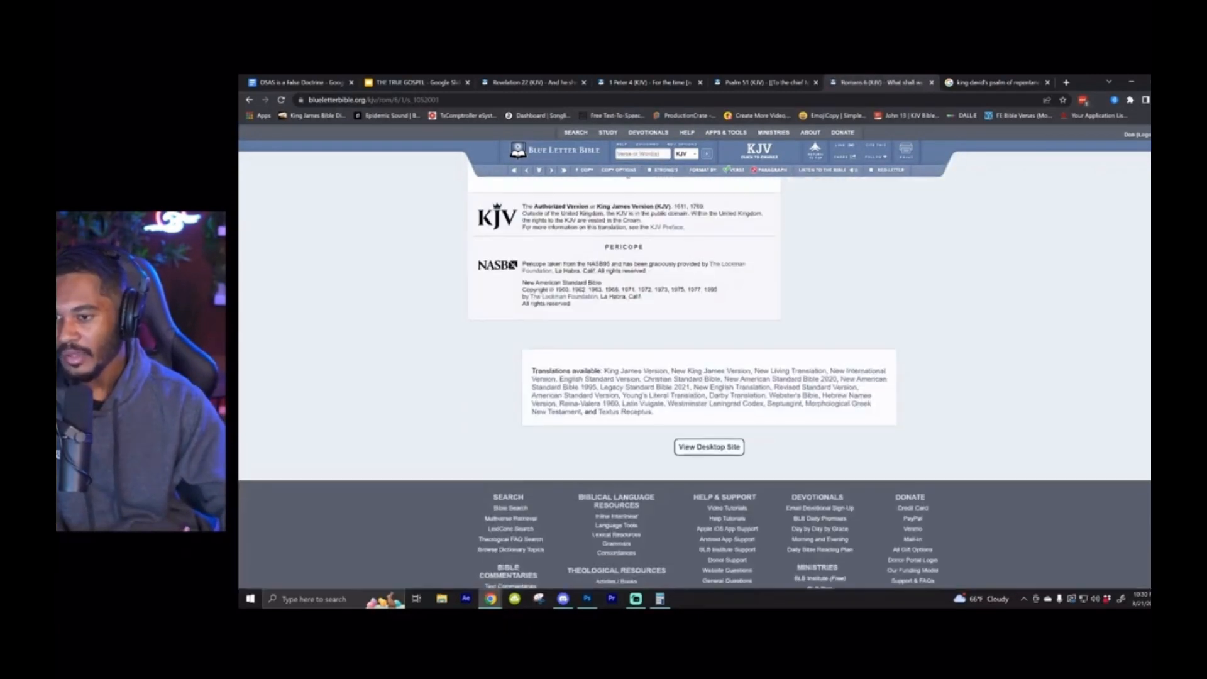
{"action": "scroll", "coordinate": [622, 378], "scroll_direction": "up", "scroll_amount": 5}
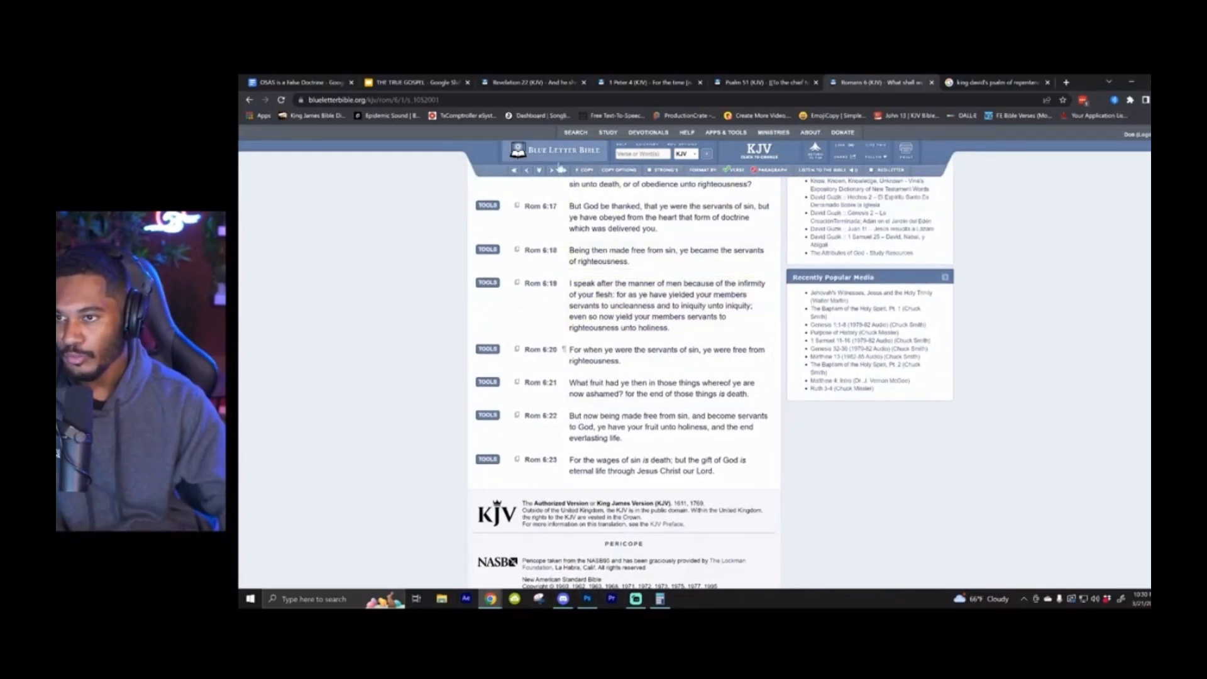
{"action": "scroll", "coordinate": [622, 378], "scroll_direction": "down", "scroll_amount": 5}
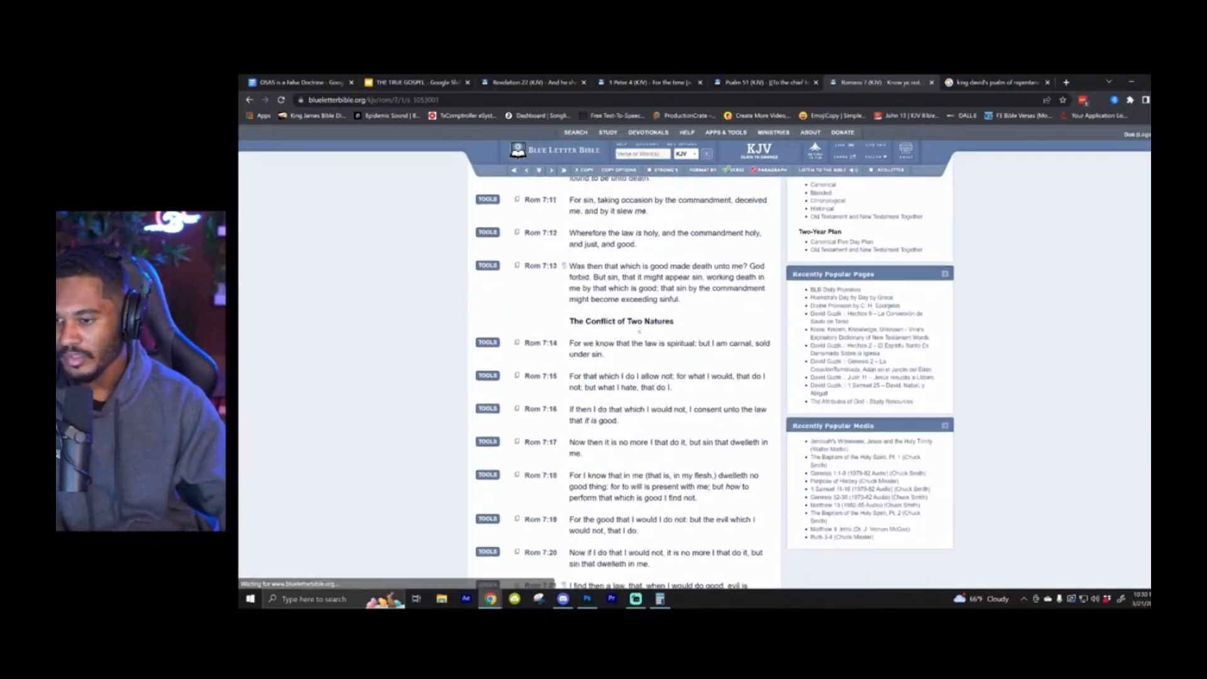
{"action": "scroll", "coordinate": [623, 377], "scroll_direction": "down", "scroll_amount": 8}
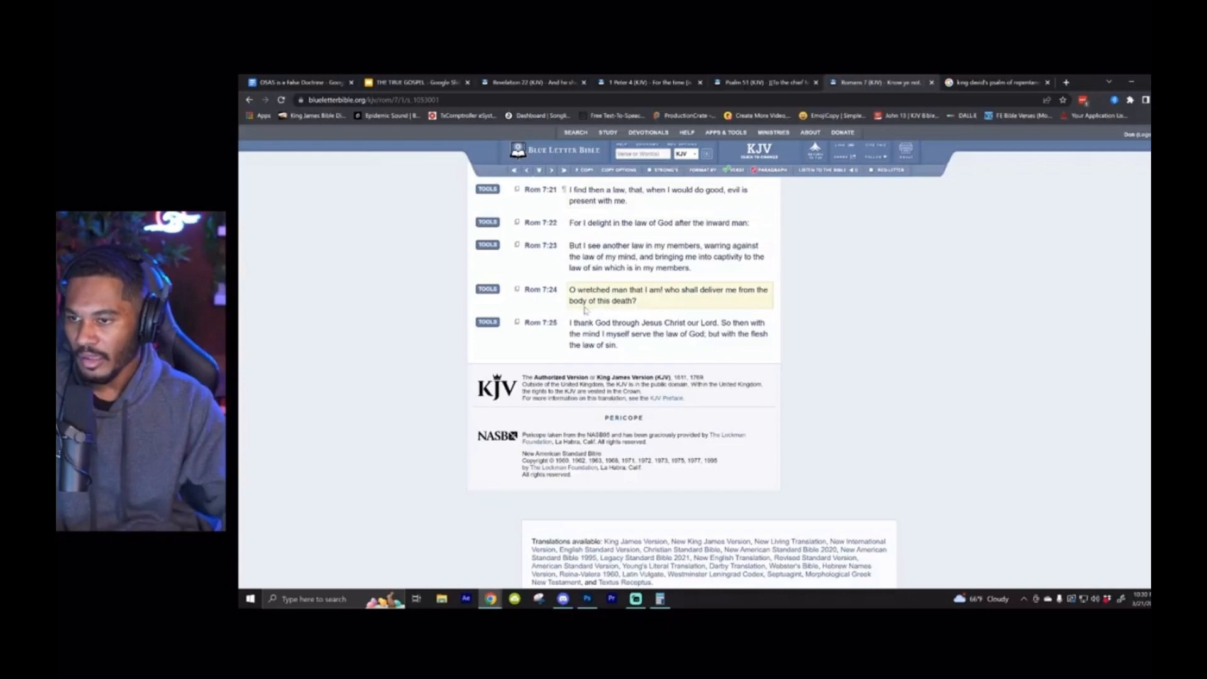
{"action": "scroll", "coordinate": [593, 332], "scroll_direction": "up", "scroll_amount": 1}
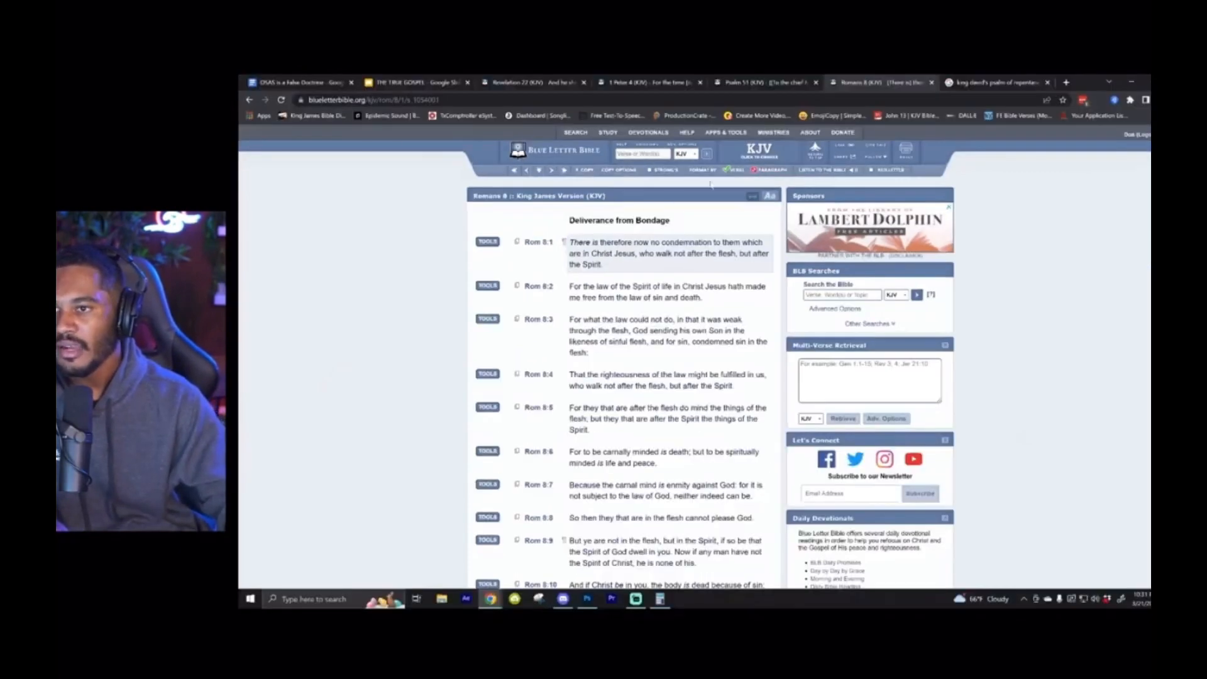
Return to the Revelation 22 chapter showing the commandments verse
{"action": "left_click", "coordinate": [569, 83]}
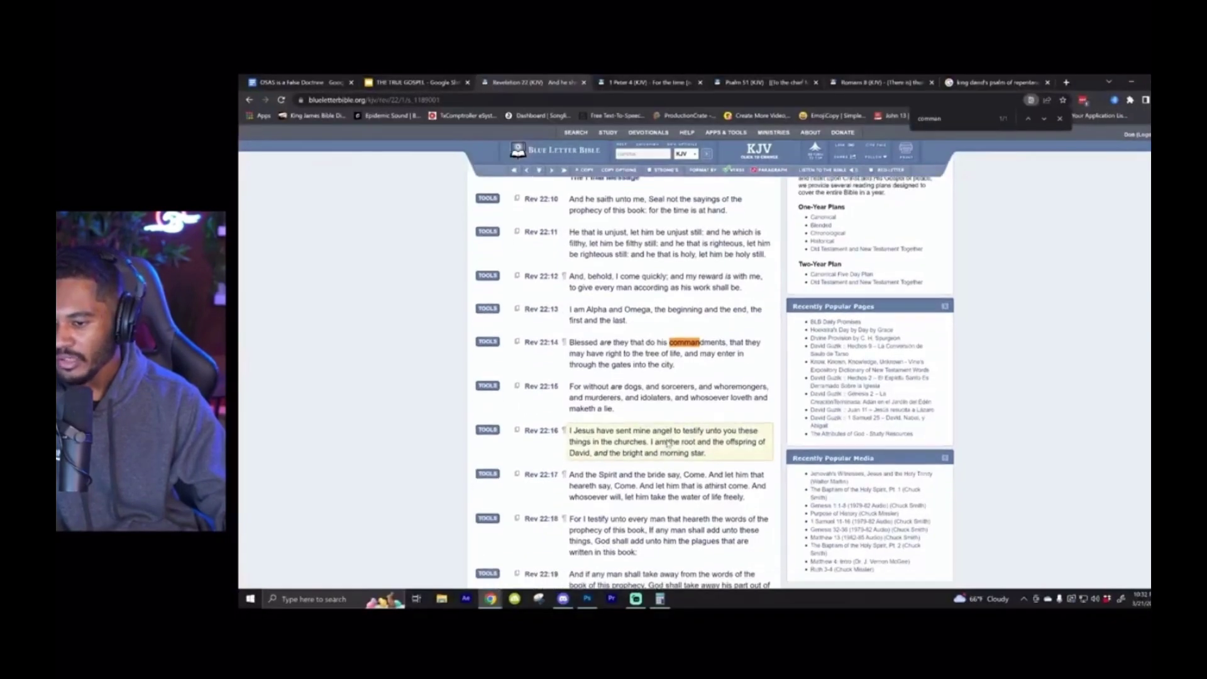
{"action": "scroll", "coordinate": [667, 442], "scroll_direction": "down", "scroll_amount": 2}
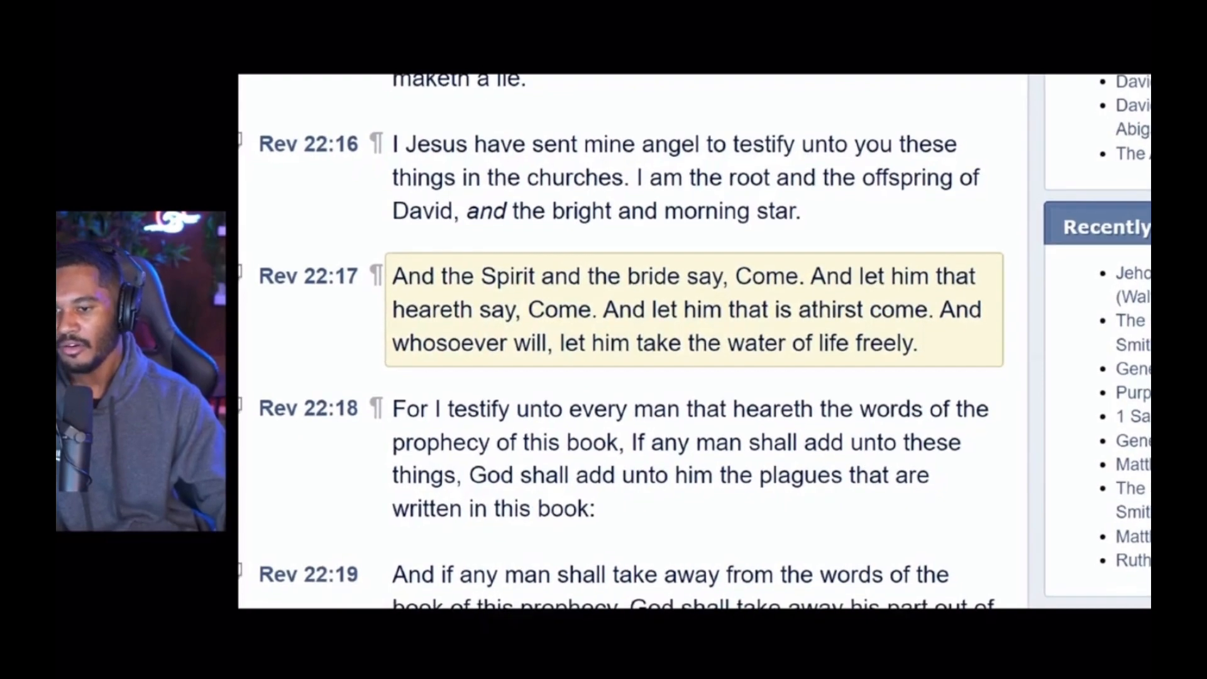
{"action": "scroll", "coordinate": [695, 342], "scroll_direction": "down", "scroll_amount": 2}
{"action": "scroll", "coordinate": [694, 342], "scroll_direction": "down", "scroll_amount": 2}
{"action": "scroll", "coordinate": [647, 341], "scroll_direction": "up", "scroll_amount": 1}
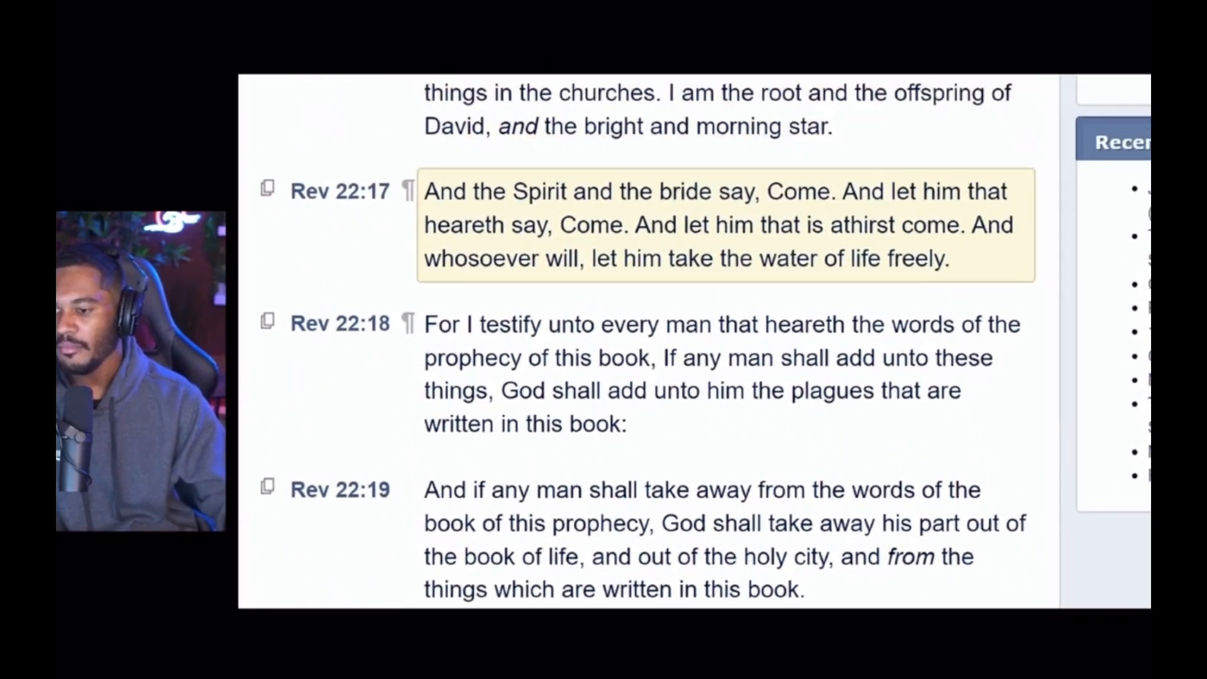
{"action": "scroll", "coordinate": [647, 342], "scroll_direction": "up", "scroll_amount": 3}
{"action": "scroll", "coordinate": [647, 342], "scroll_direction": "up", "scroll_amount": 1}
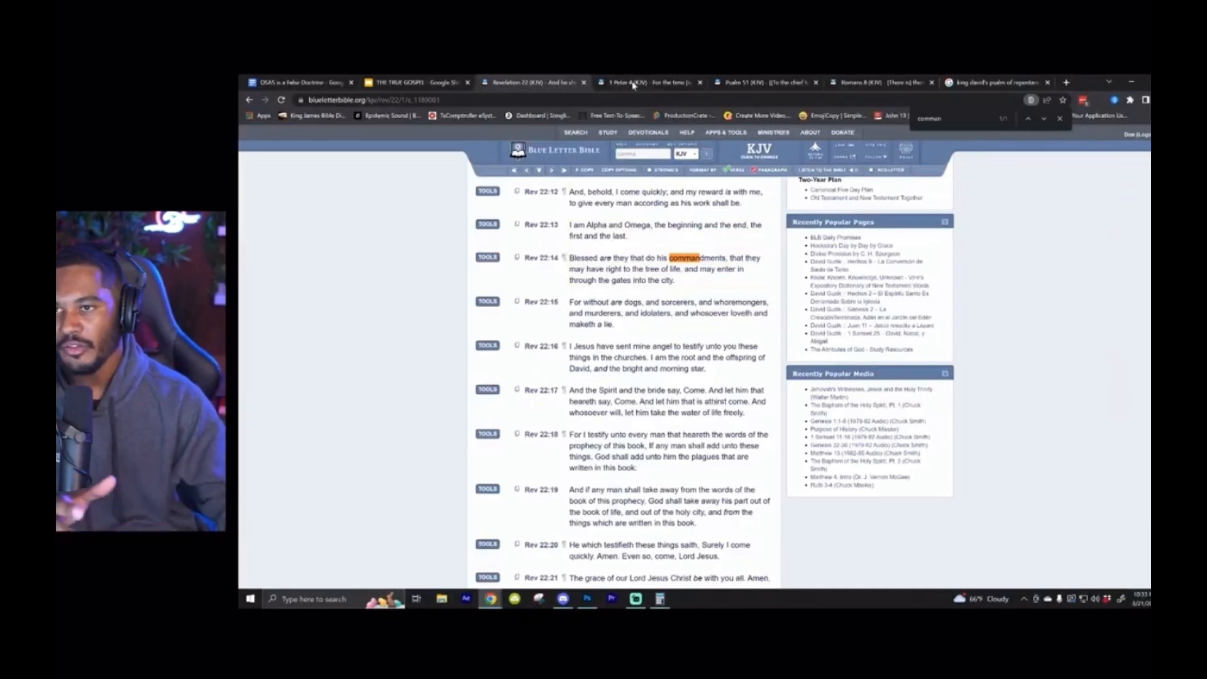
After Revelation 22:17–19, bring up 1 Peter 4 showing verses 14–19
{"action": "left_click", "coordinate": [632, 84]}
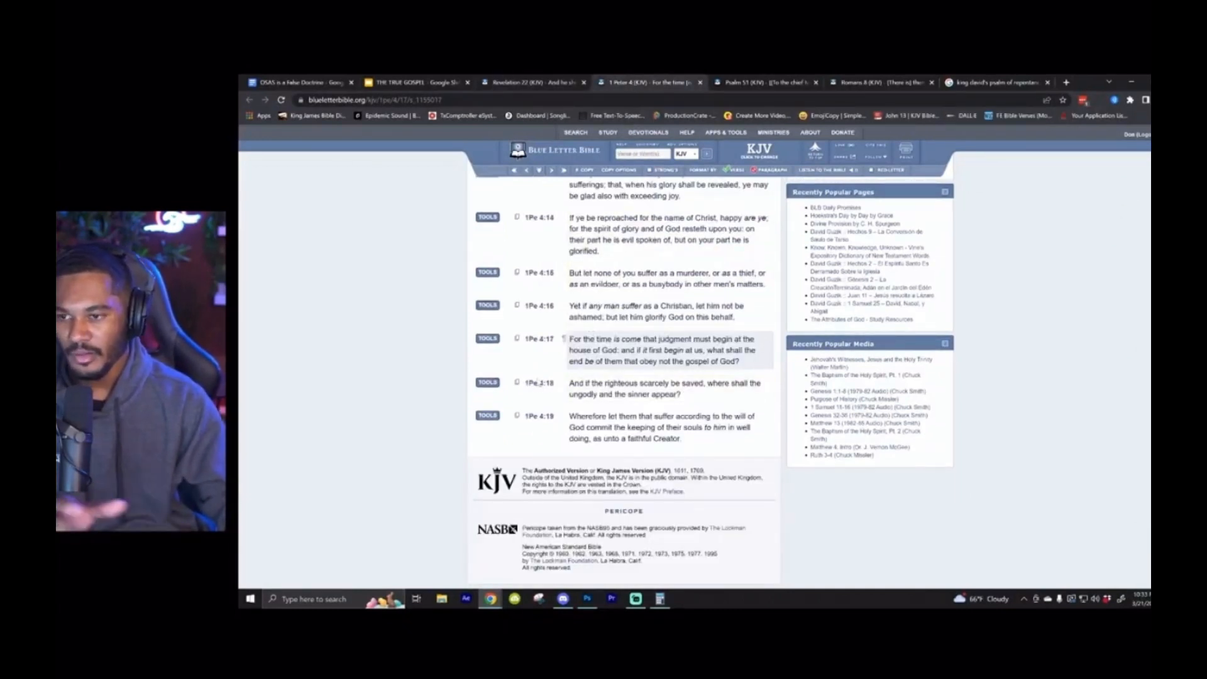